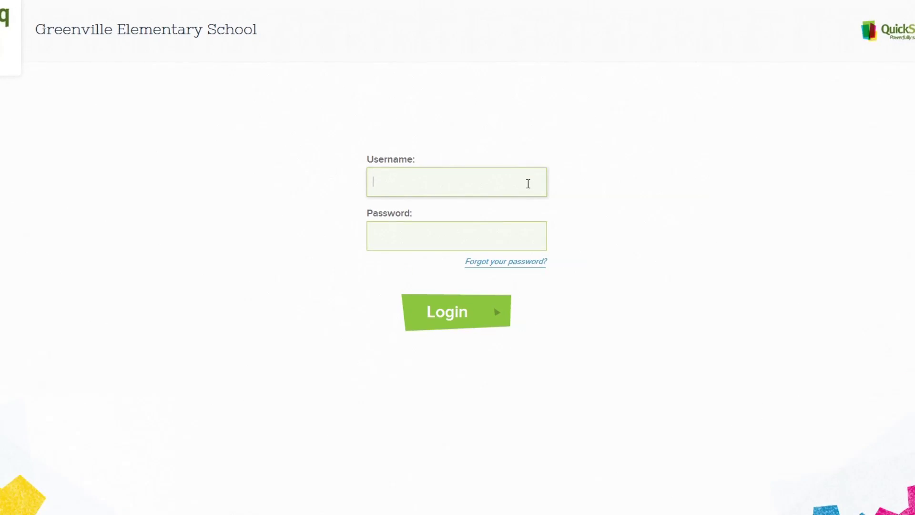
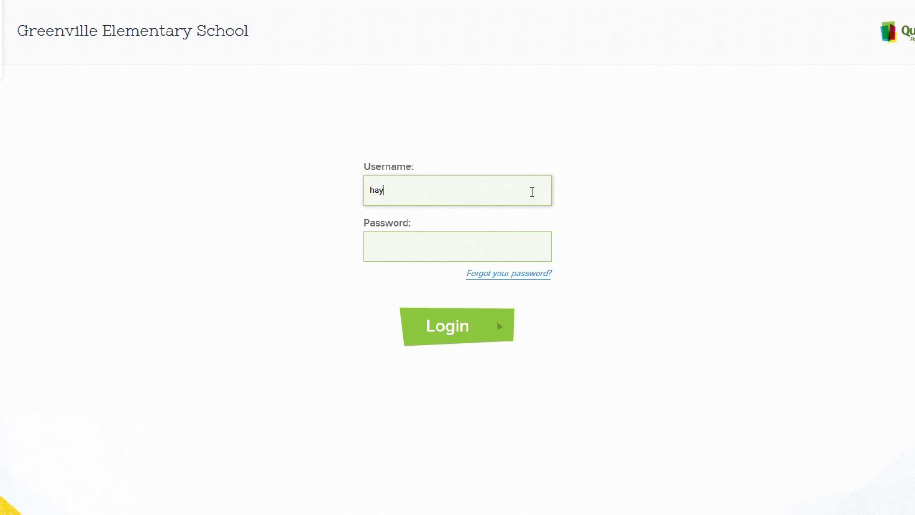
Step: Log in with the invited teacher account's e-mail address and password
{"action": "key", "text": "Tab"}
{"action": "key", "text": "Return"}
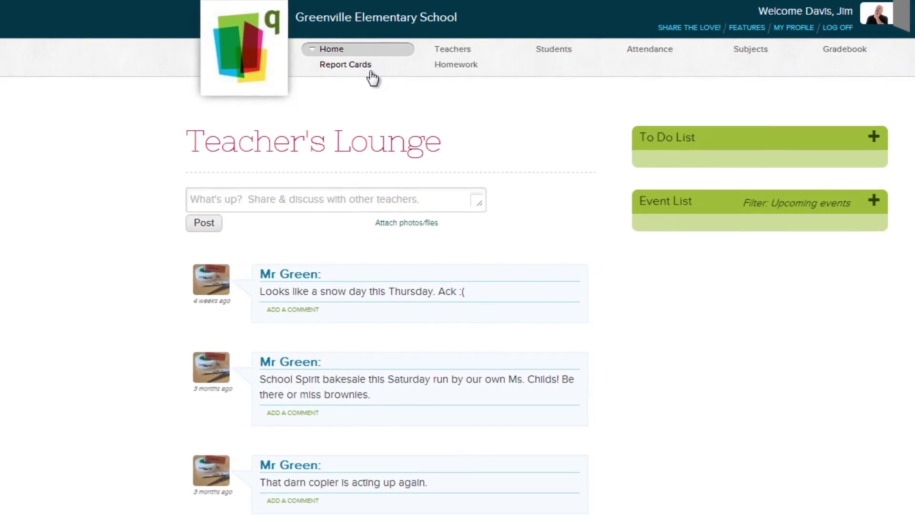
Step: Go to Report Cards, showing the Fall Semester End-of-Term Report Card student list
{"action": "left_click", "coordinate": [371, 72]}
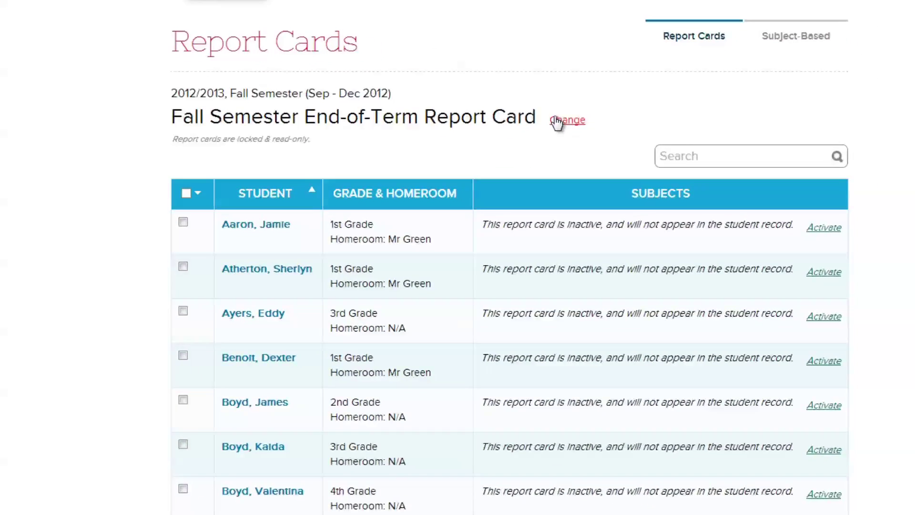
Step: Switch to the Winter Semester End-Of-Term Report Card session, sorting sessions by created and searching 'winter'
{"action": "left_click", "coordinate": [642, 151]}
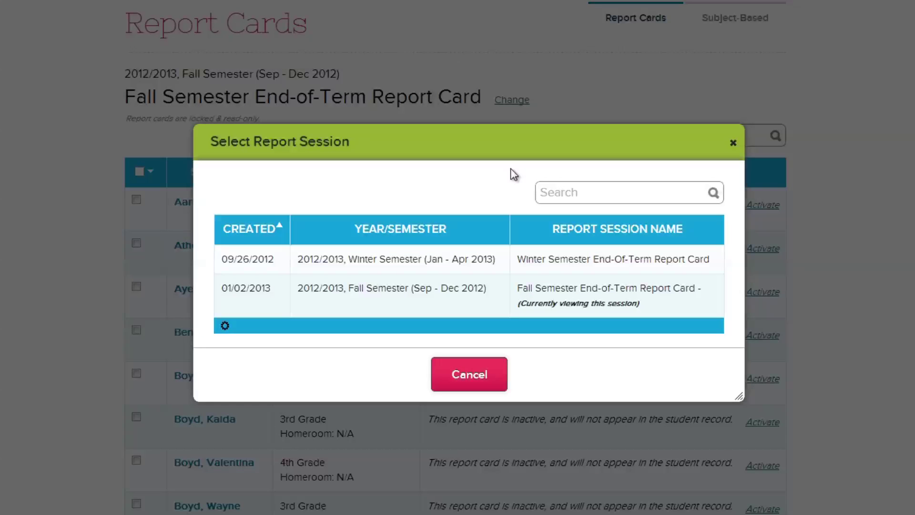
{"action": "left_click", "coordinate": [283, 227]}
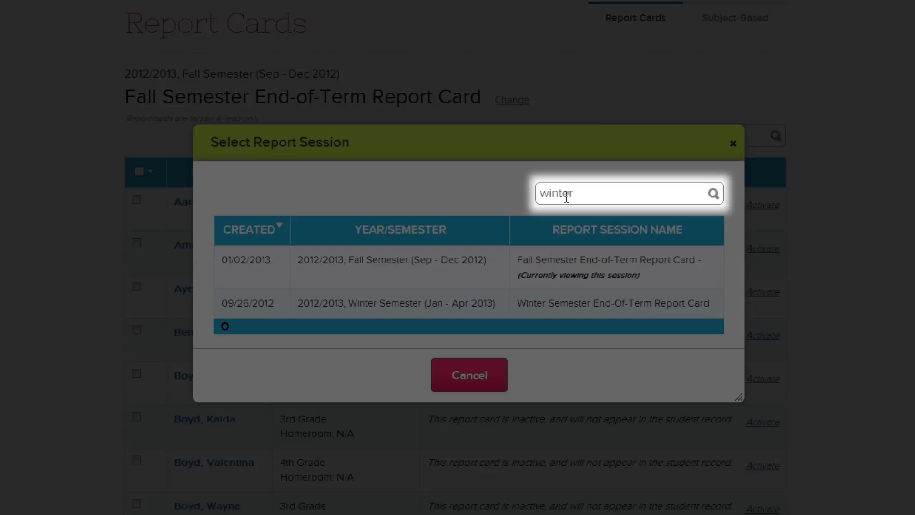
{"action": "left_click", "coordinate": [713, 194]}
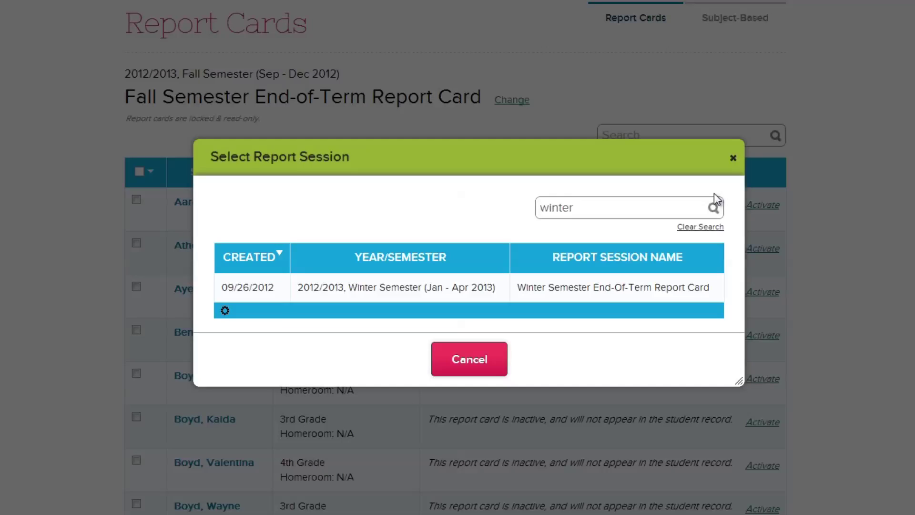
{"action": "left_click", "coordinate": [653, 291]}
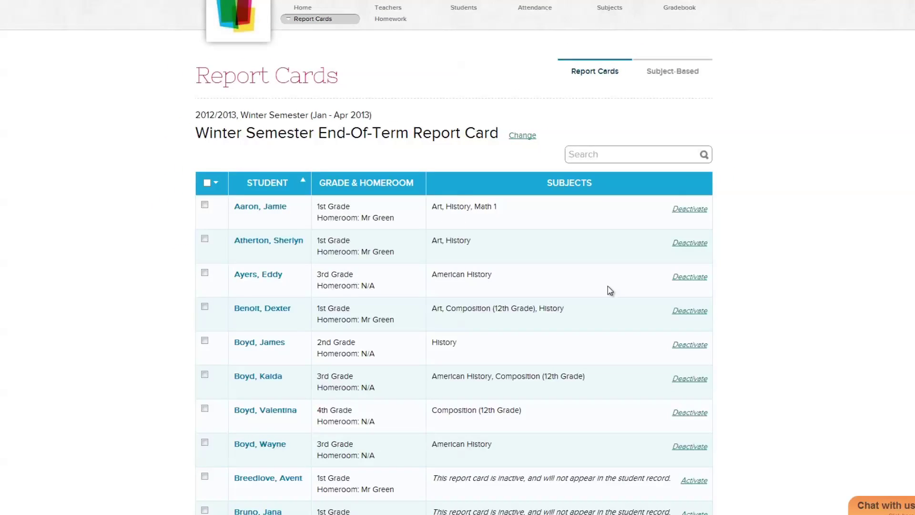
Step: Set the report card table to a custom 15 rows per page
{"action": "scroll", "coordinate": [727, 364], "scroll_direction": "down", "scroll_amount": 1}
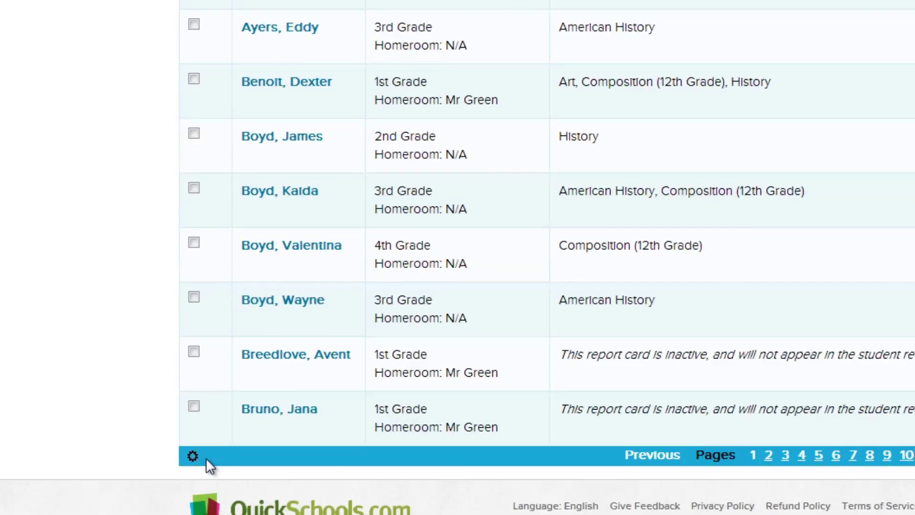
{"action": "left_click", "coordinate": [192, 456]}
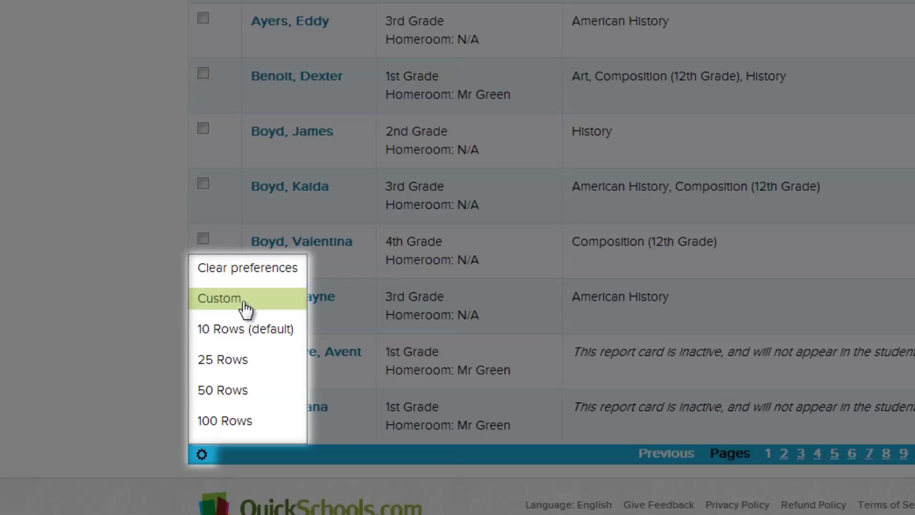
{"action": "left_click", "coordinate": [244, 304]}
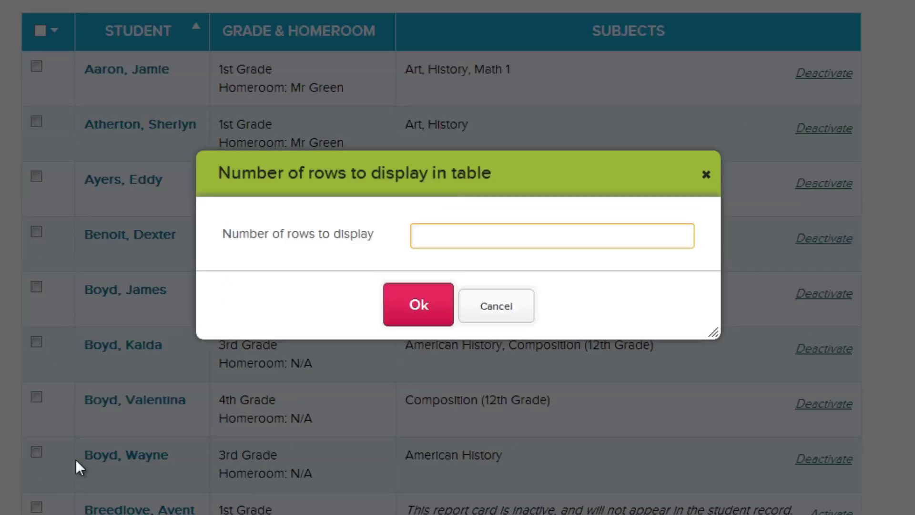
{"action": "type", "text": "15"}
{"action": "left_click", "coordinate": [392, 328]}
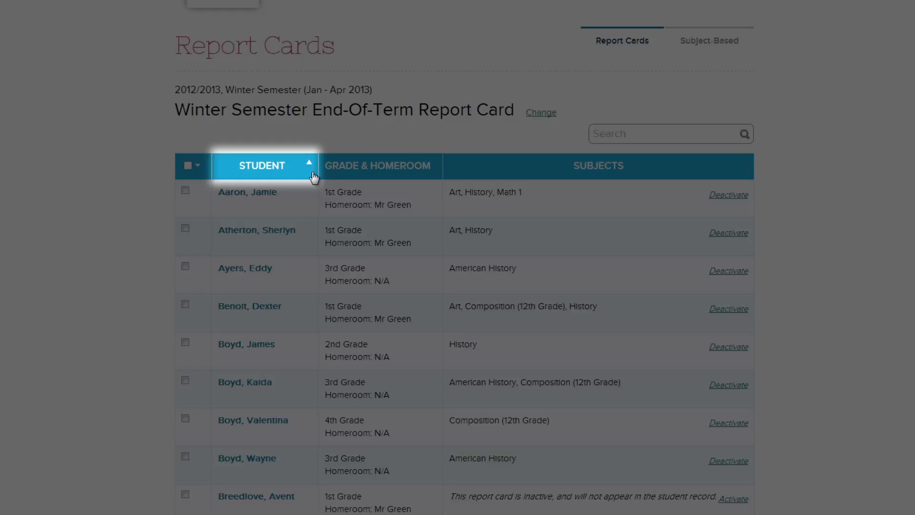
Step: Sort students Z–A, deactivate the top student's report card, then search '1st' and clear it
{"action": "left_click", "coordinate": [312, 174]}
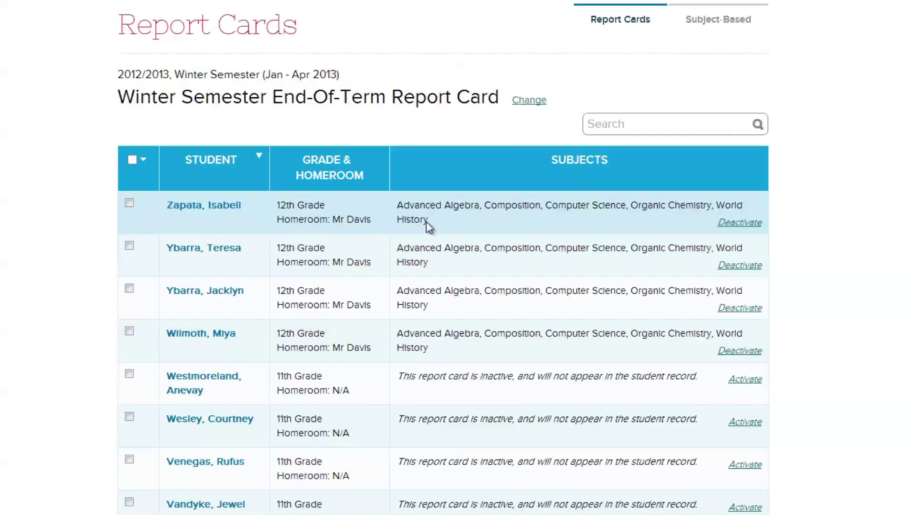
{"action": "left_click", "coordinate": [753, 220]}
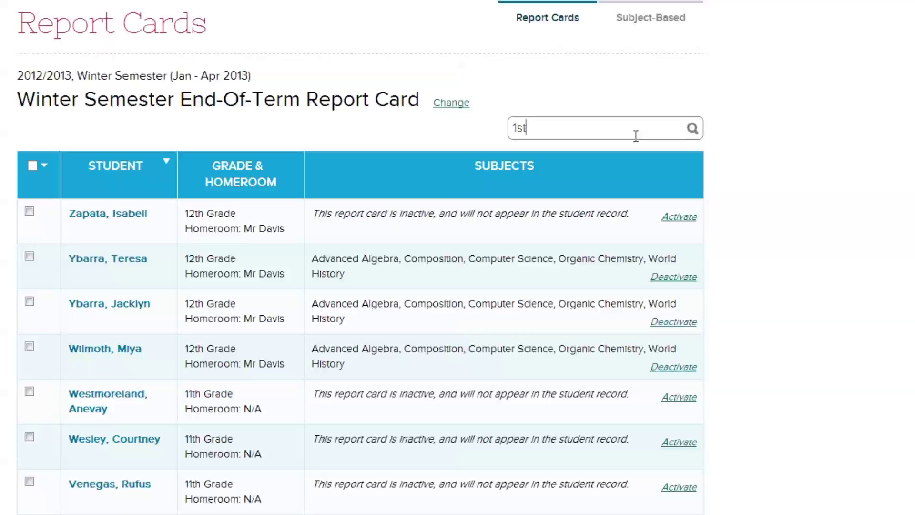
{"action": "left_click", "coordinate": [691, 130]}
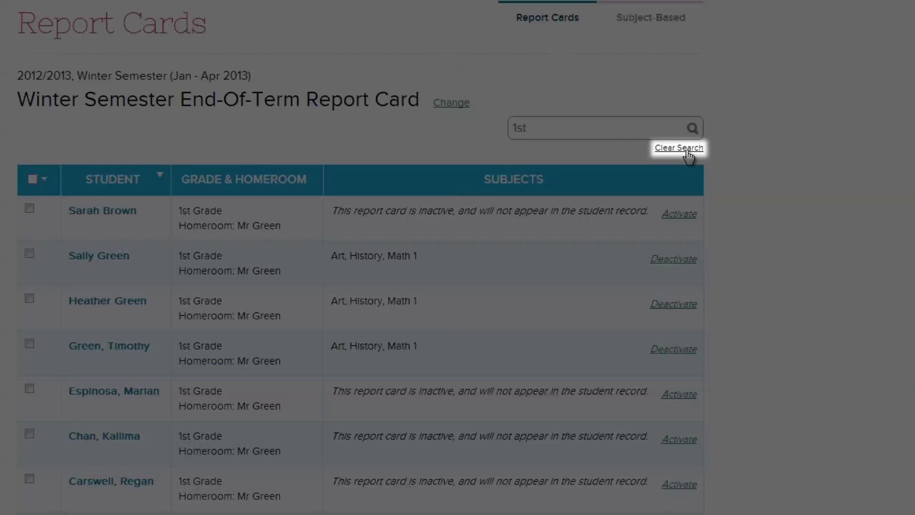
{"action": "left_click", "coordinate": [686, 149]}
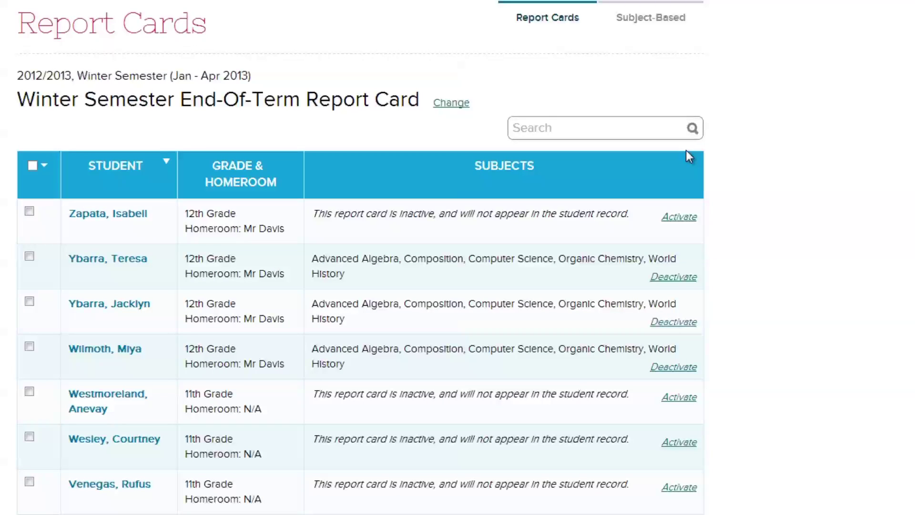
Step: Open the top student's report card and set Advanced Algebra Semester 2 to 85 with B-
{"action": "left_click", "coordinate": [380, 210]}
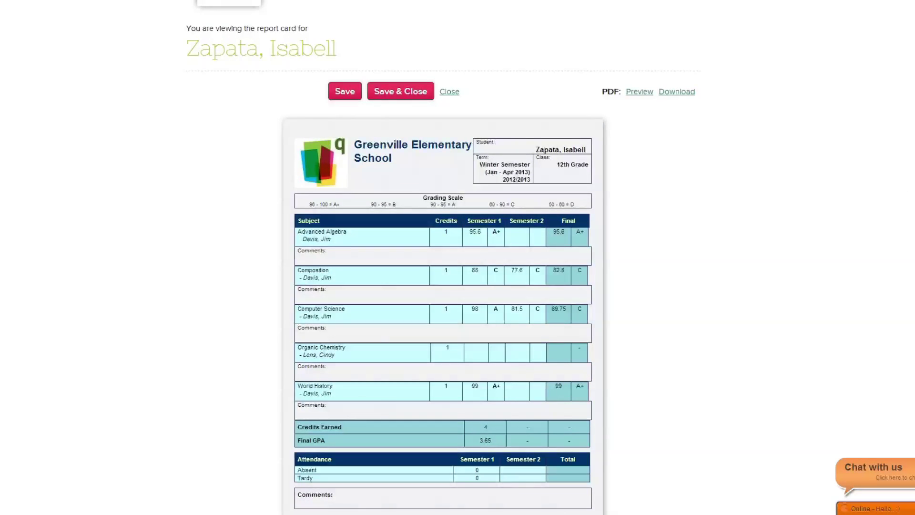
{"action": "scroll", "coordinate": [910, 181], "scroll_direction": "down", "scroll_amount": 3}
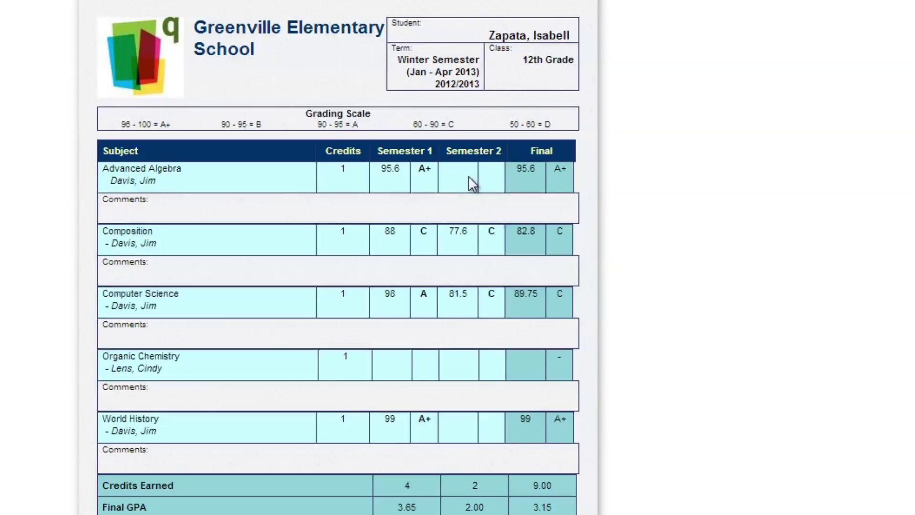
{"action": "left_click", "coordinate": [466, 178]}
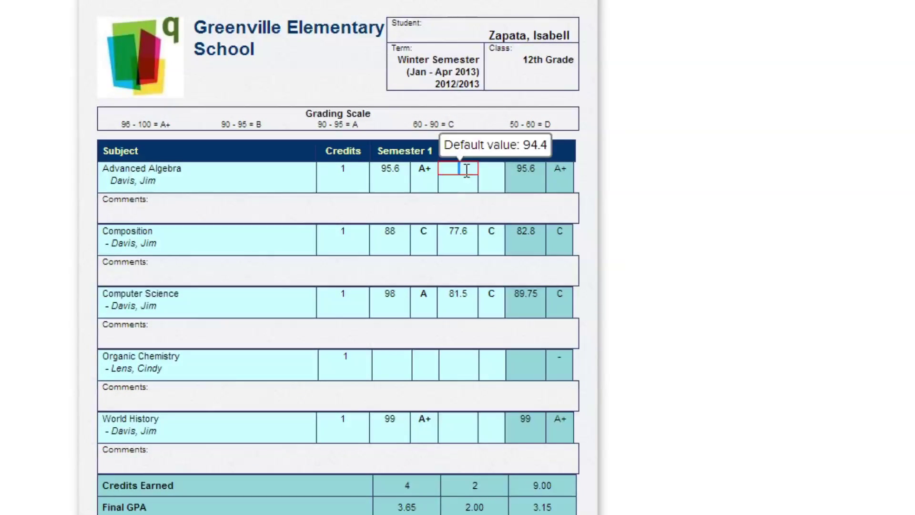
{"action": "type", "text": "85"}
{"action": "left_click", "coordinate": [493, 169]}
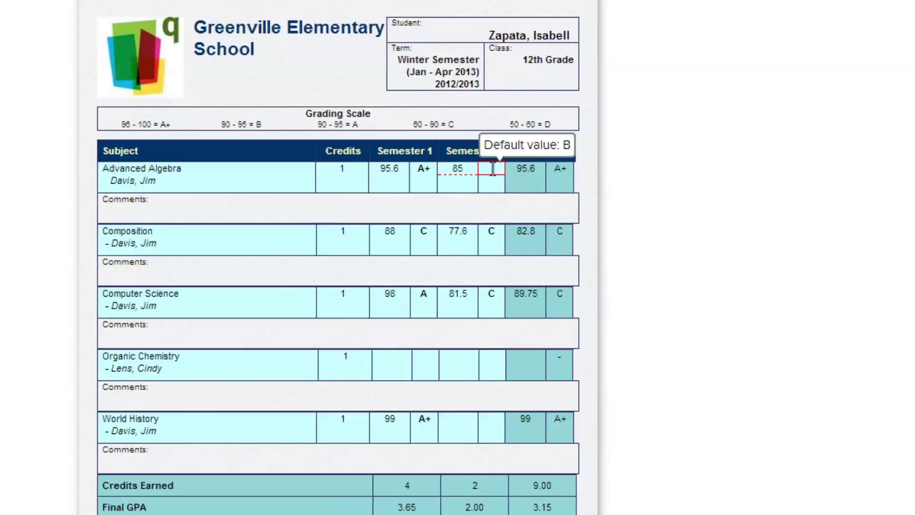
{"action": "type", "text": "-"}
{"action": "left_click", "coordinate": [589, 201]}
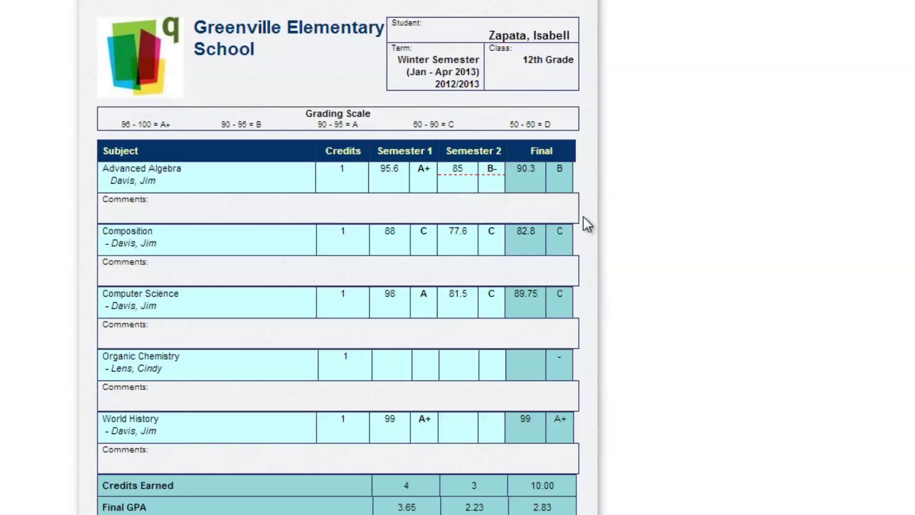
Step: Enter 90 with an A- grade for Composition's Semester 2 mark
{"action": "left_click", "coordinate": [471, 229]}
{"action": "type", "text": "90"}
{"action": "left_click", "coordinate": [489, 228]}
{"action": "type", "text": "A-"}
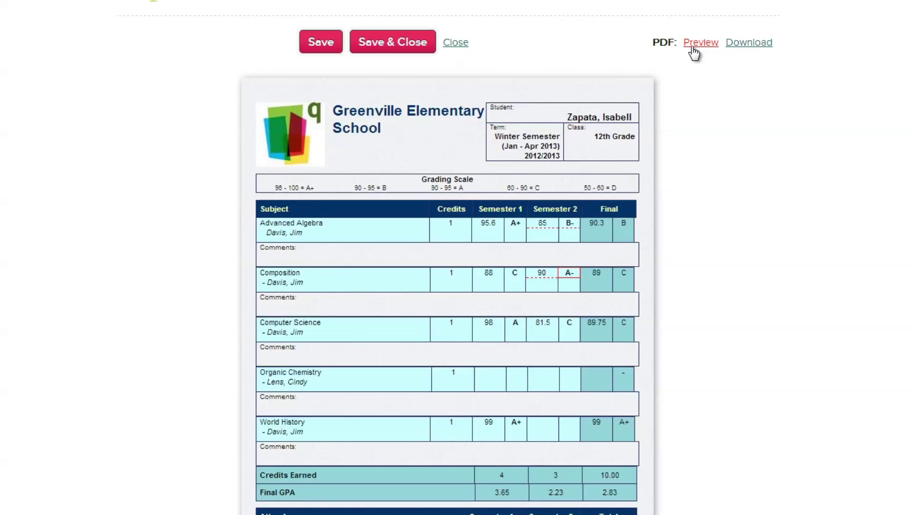
{"action": "left_click", "coordinate": [692, 47]}
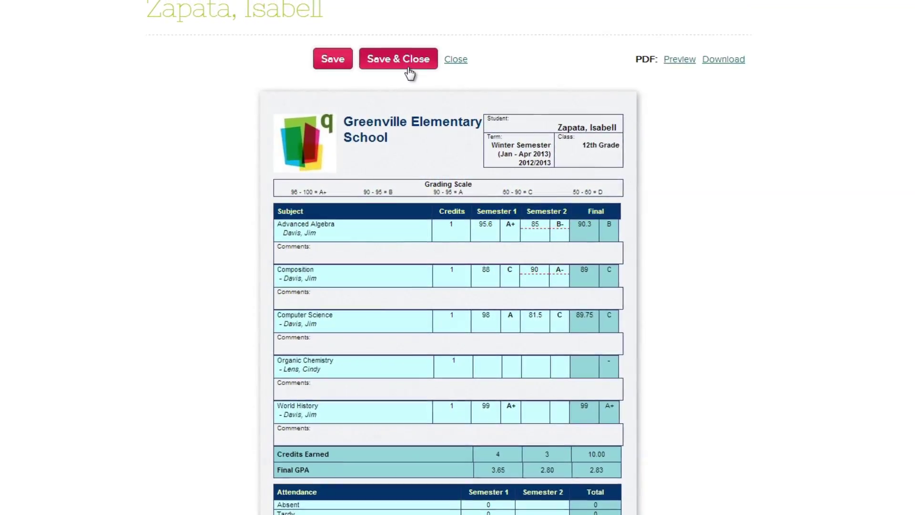
Step: Save the report card, download the first three students' report cards, and go to Subject-Based
{"action": "left_click", "coordinate": [409, 73]}
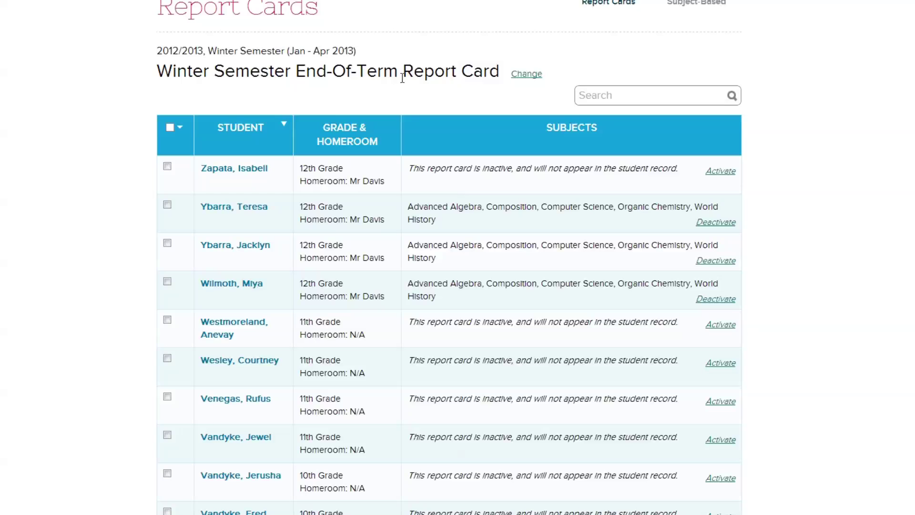
{"action": "left_click", "coordinate": [168, 166]}
{"action": "left_click", "coordinate": [167, 204]}
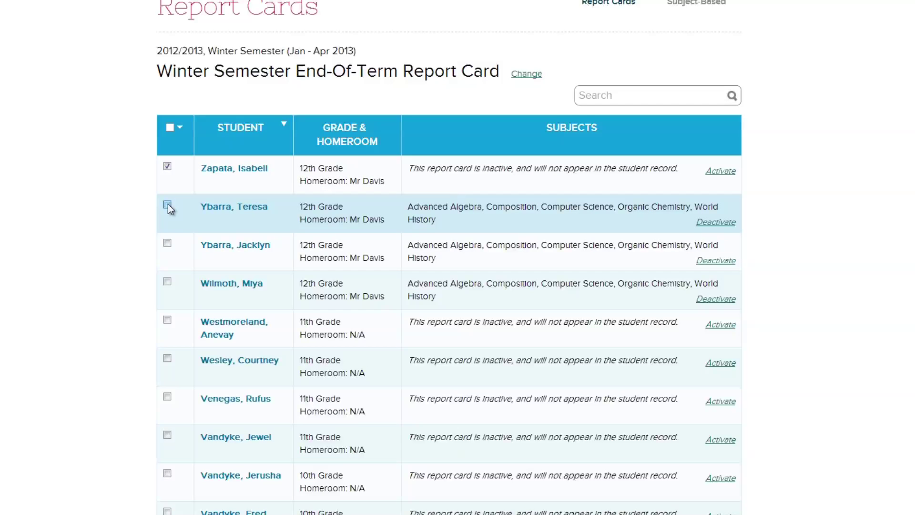
{"action": "left_click", "coordinate": [167, 243]}
{"action": "left_click", "coordinate": [180, 127]}
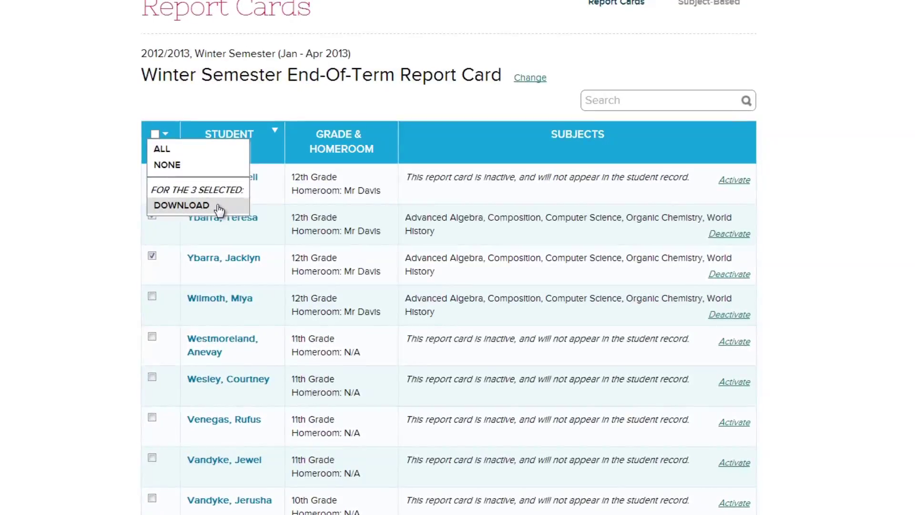
{"action": "left_click", "coordinate": [120, 223]}
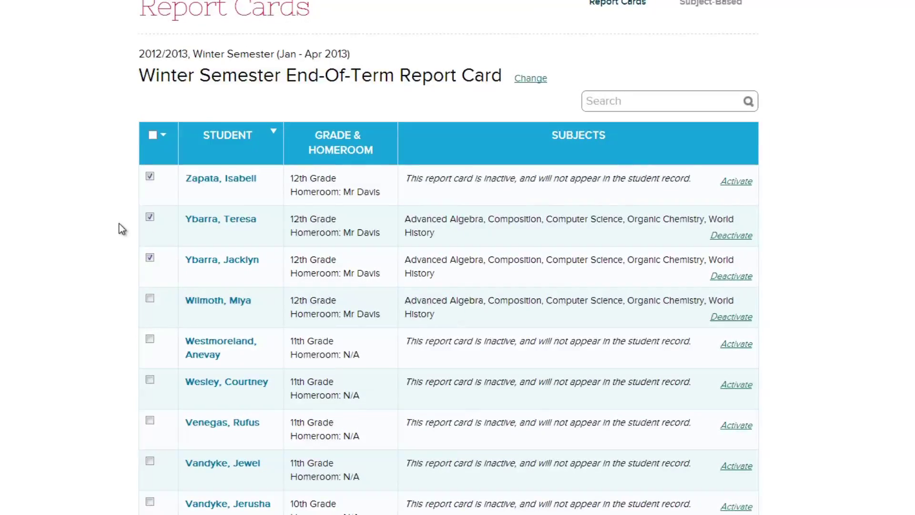
{"action": "scroll", "coordinate": [123, 229], "scroll_direction": "up", "scroll_amount": 2}
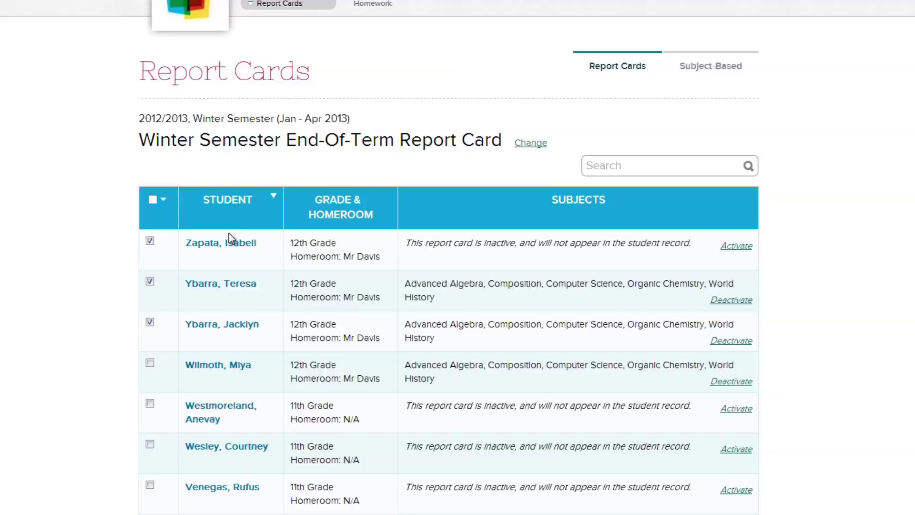
{"action": "left_click", "coordinate": [671, 71]}
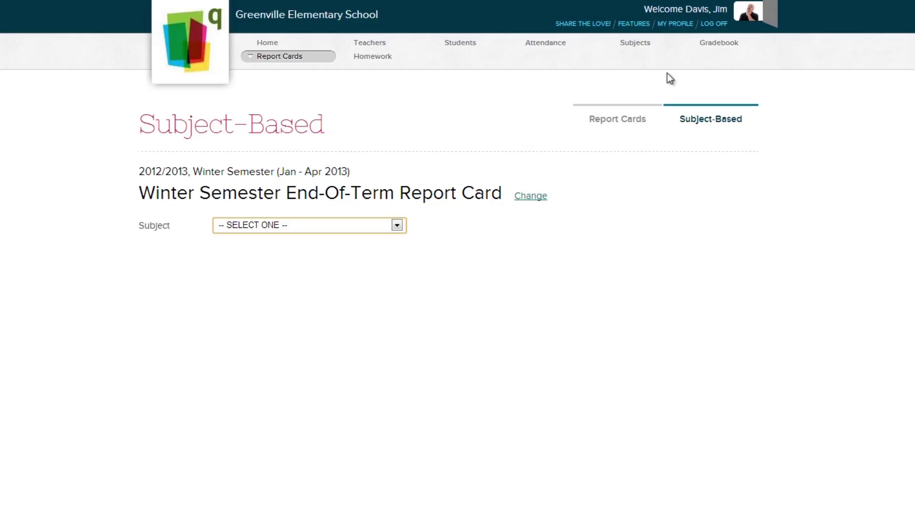
Step: Show the 12th Grade - Computer Science grades table expanded to full page width
{"action": "left_click", "coordinate": [403, 225]}
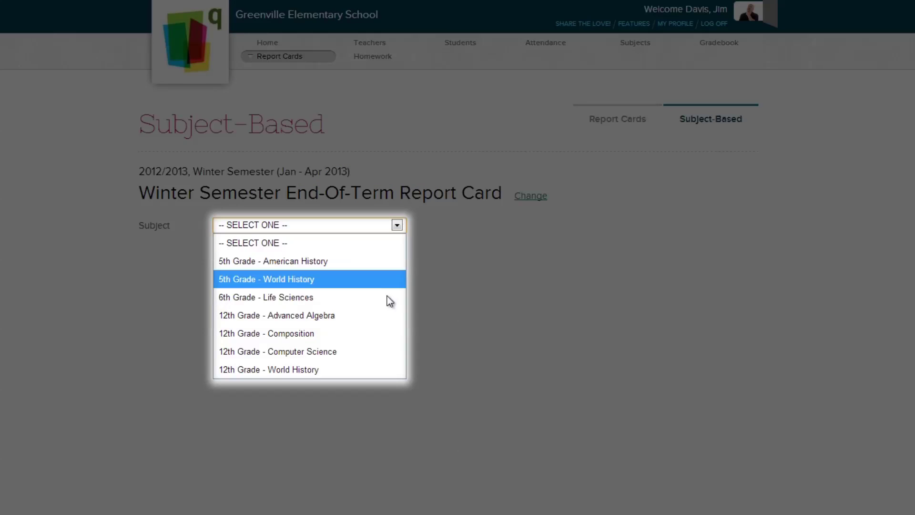
{"action": "left_click", "coordinate": [383, 351]}
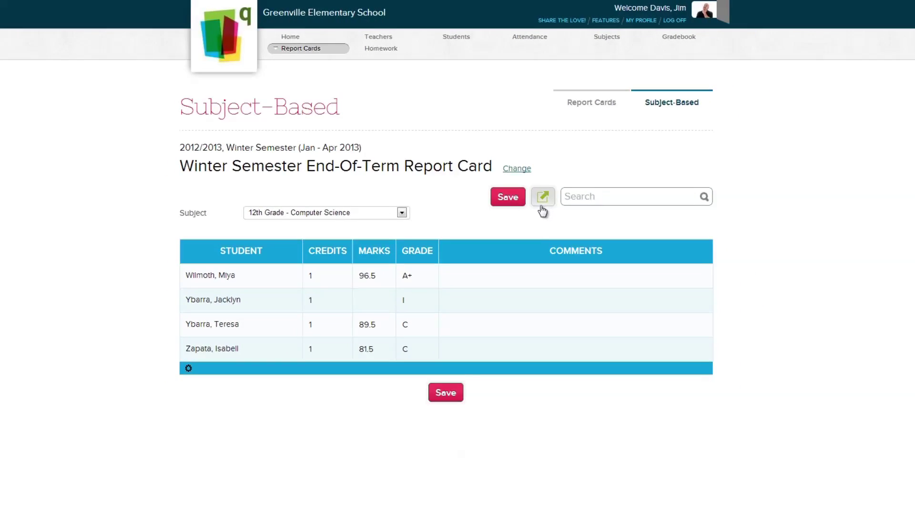
{"action": "left_click", "coordinate": [526, 177]}
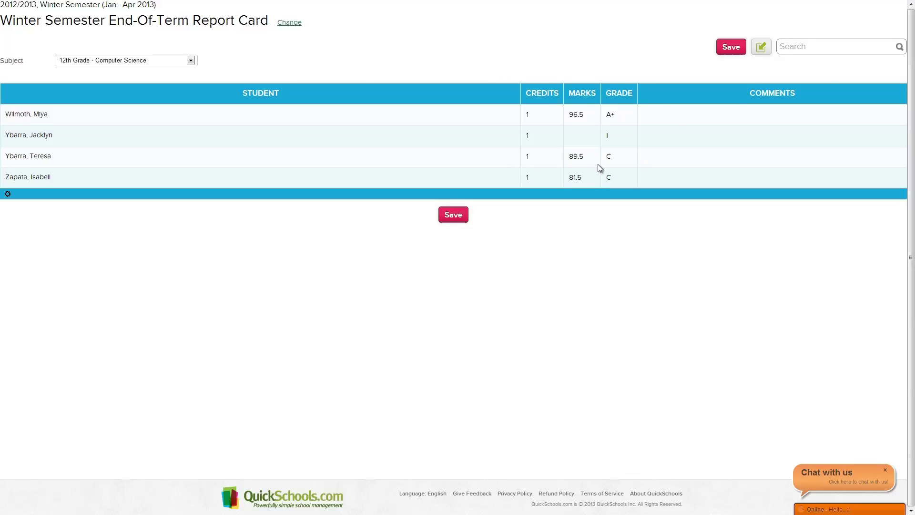
Step: Change the first Computer Science student's mark from 96.5 to 89 and grade from A+ to B+
{"action": "left_click", "coordinate": [762, 50]}
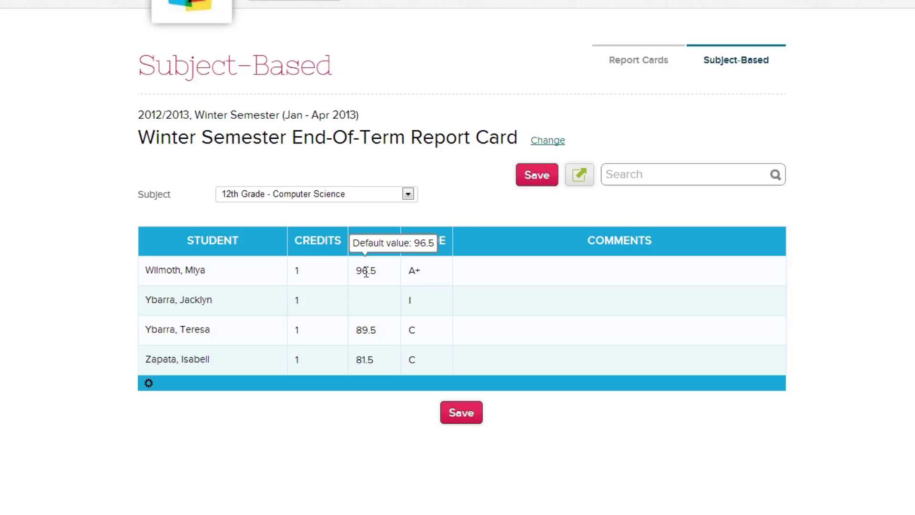
{"action": "left_click", "coordinate": [366, 272]}
{"action": "left_click_drag", "start_coordinate": [379, 271], "coordinate": [335, 274]}
{"action": "key", "text": "BackSpace"}
{"action": "type", "text": "89"}
{"action": "left_click", "coordinate": [414, 270]}
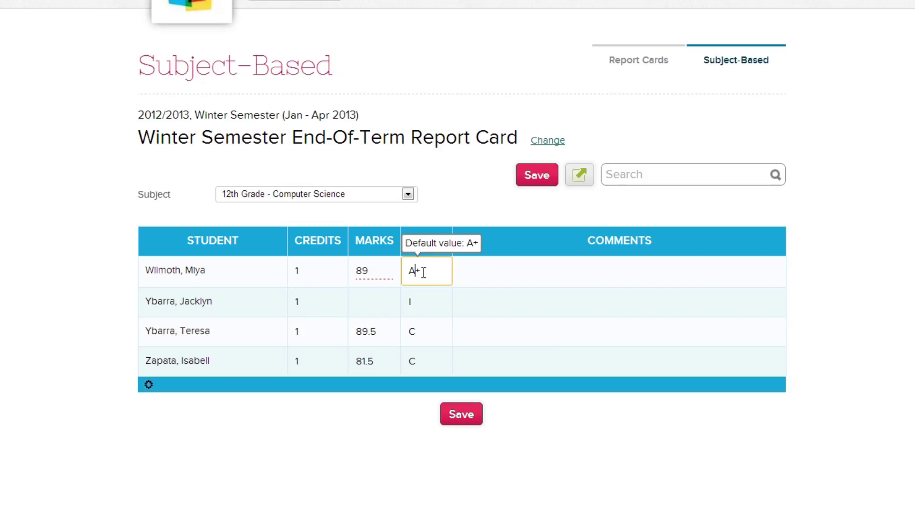
{"action": "left_click_drag", "start_coordinate": [417, 271], "coordinate": [400, 272]}
{"action": "type", "text": "B+"}
{"action": "left_click", "coordinate": [453, 221]}
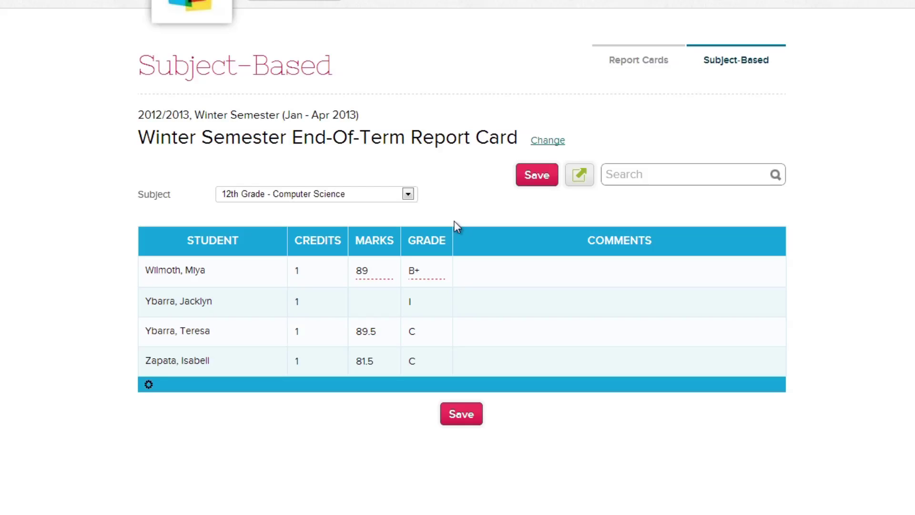
Step: Comment 'out sick and missed a quiz' for the second student and save the grades
{"action": "left_click", "coordinate": [477, 301]}
{"action": "type", "text": "out sick and missed a quiz"}
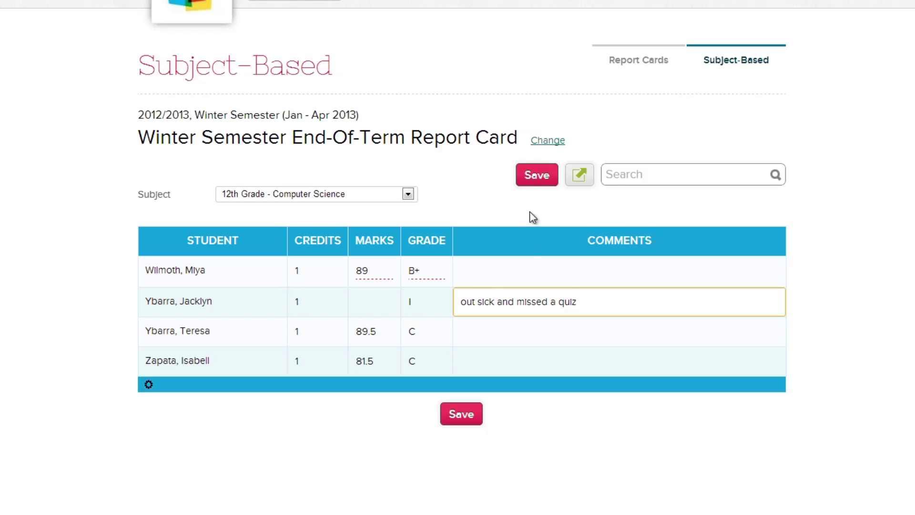
{"action": "left_click", "coordinate": [530, 182]}
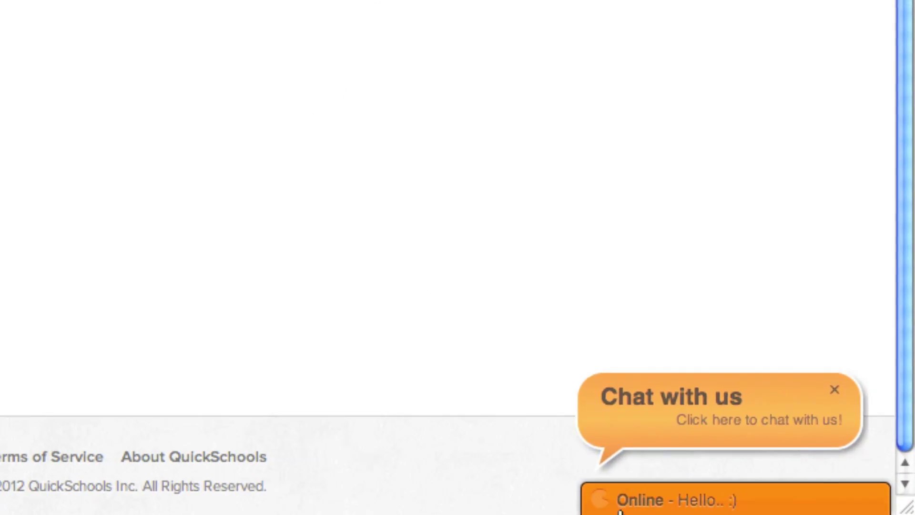
Step: Open the support chat and send the message 'help'
{"action": "left_click", "coordinate": [619, 500]}
{"action": "type", "text": "help"}
{"action": "key", "text": "Return"}
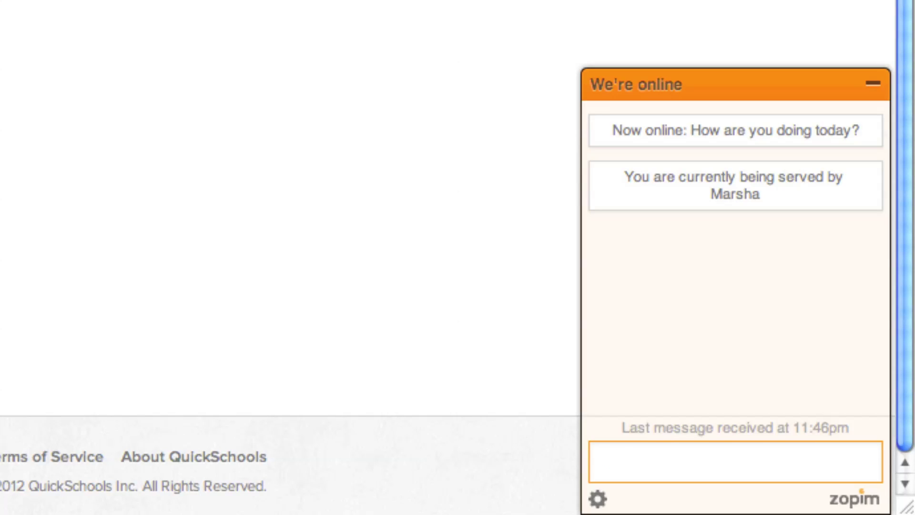